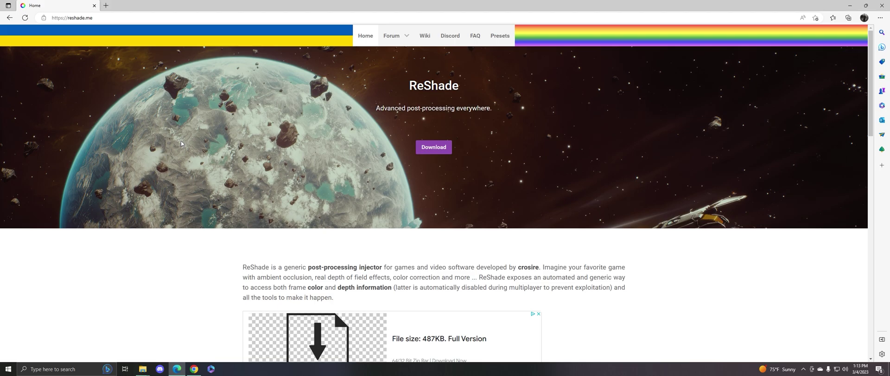
Step: Jump to the reshade.me Download section offering ReShade 5.7.0
left_click(440, 149)
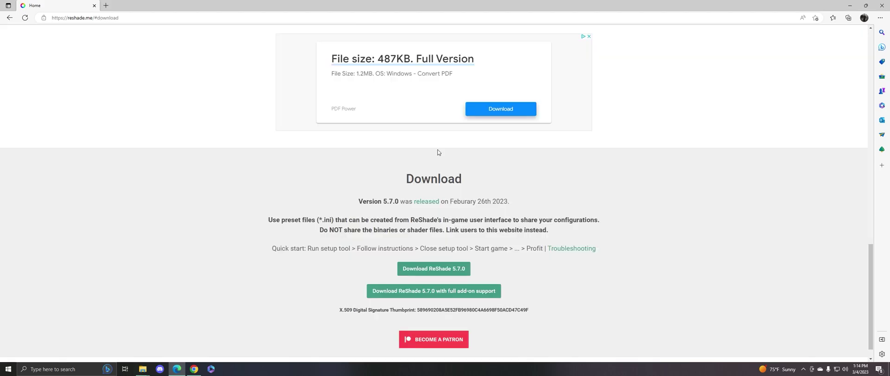
Step: Download ReShade_Setup_5.7.0.exe and launch it from Edge's downloads
left_click(438, 276)
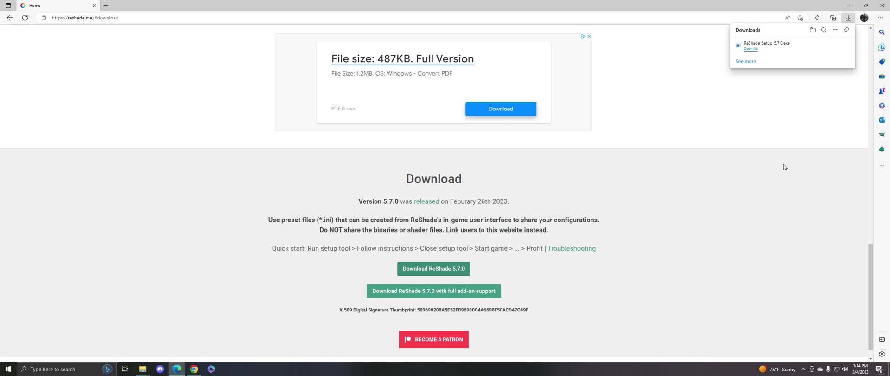
left_click(758, 50)
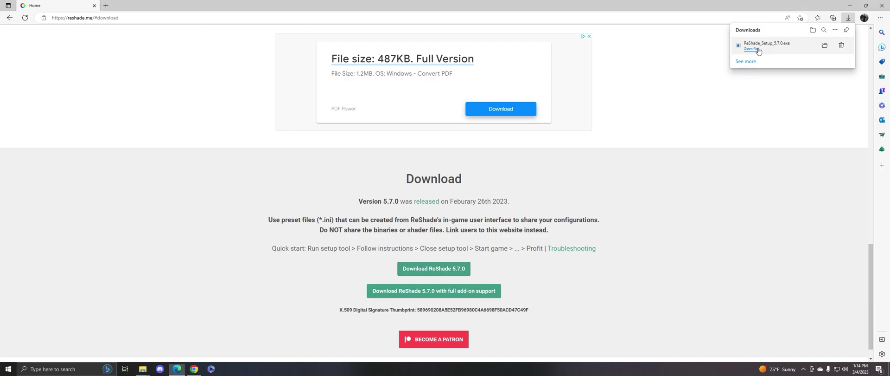
Step: Minimize Edge, scroll ReShade Setup's game list, and choose to browse for the game executable
left_click(850, 5)
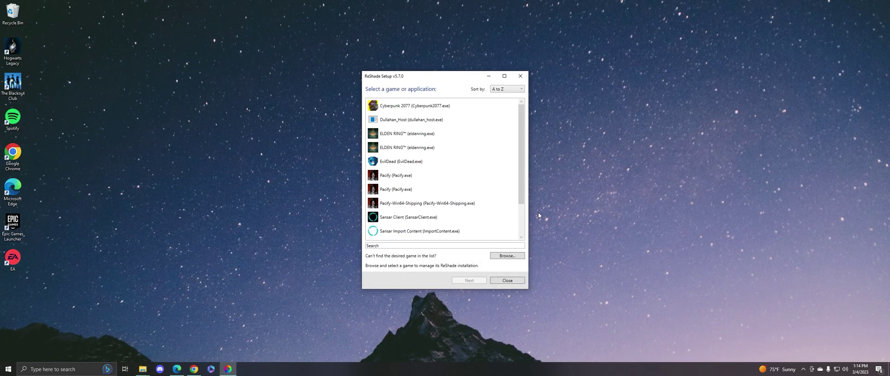
scroll(459, 131, "down", 1)
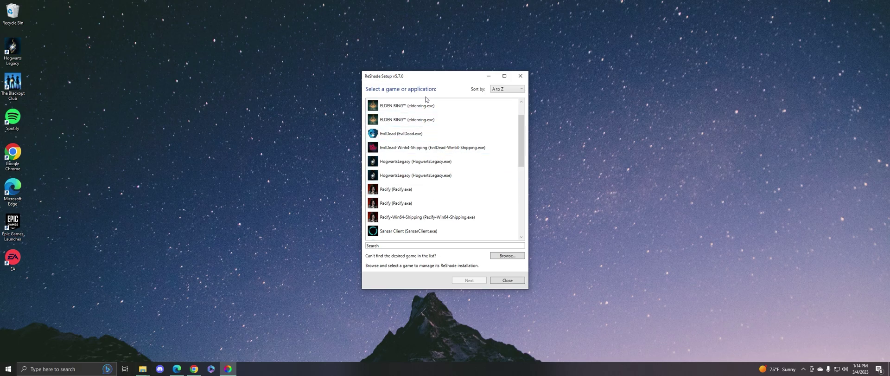
scroll(445, 189, "down", 4)
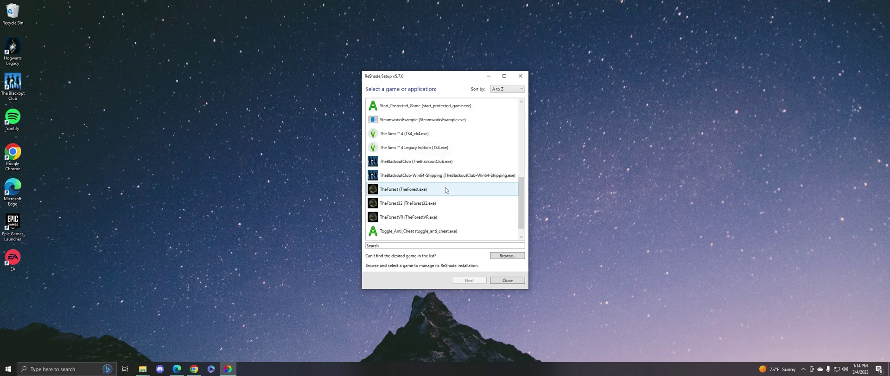
left_click(506, 256)
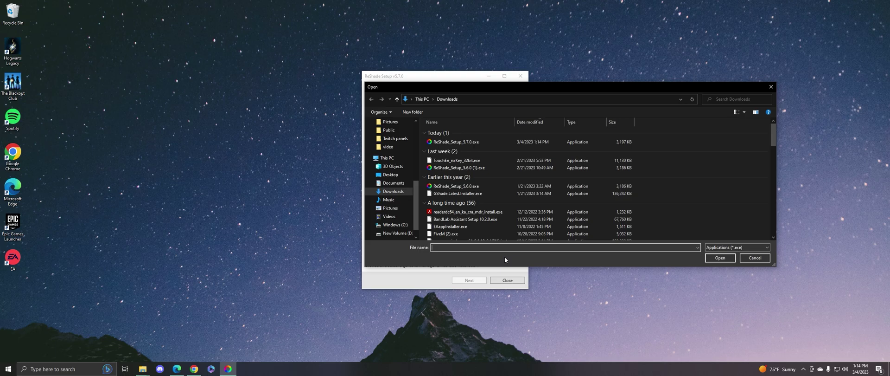
Step: Choose AikaLauncher.exe from Desktop > AikaReborn as the game to install ReShade for
left_click(392, 174)
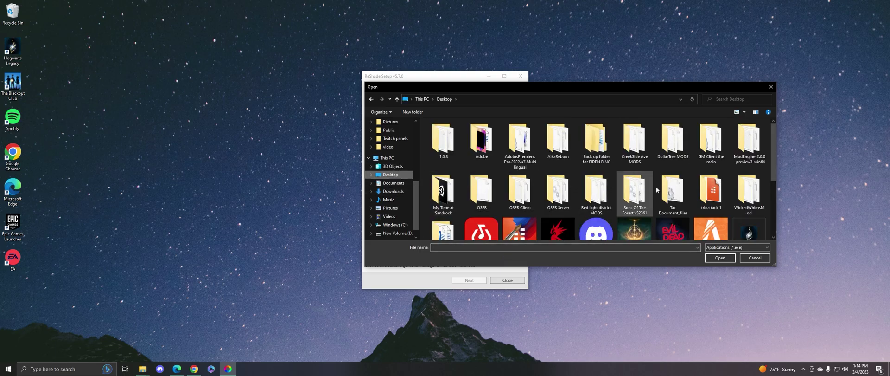
scroll(731, 191, "down", 3)
scroll(724, 194, "up", 3)
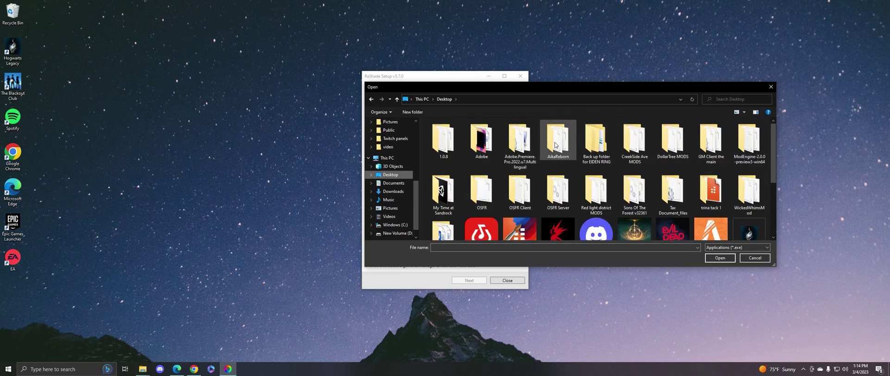
double_click(558, 140)
scroll(649, 135, "down", 5)
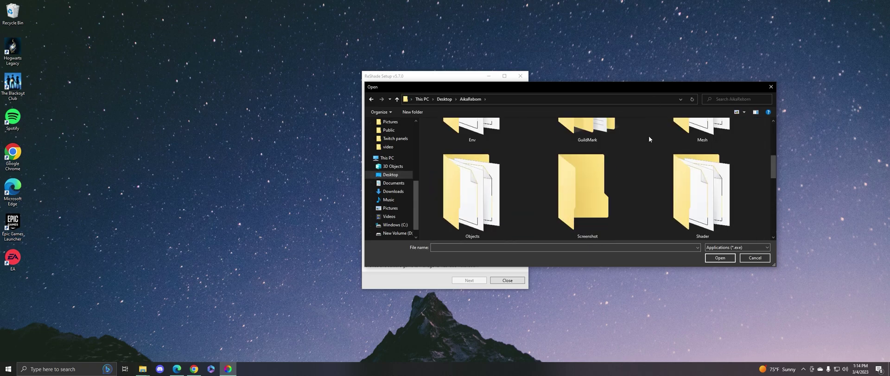
left_click(590, 191)
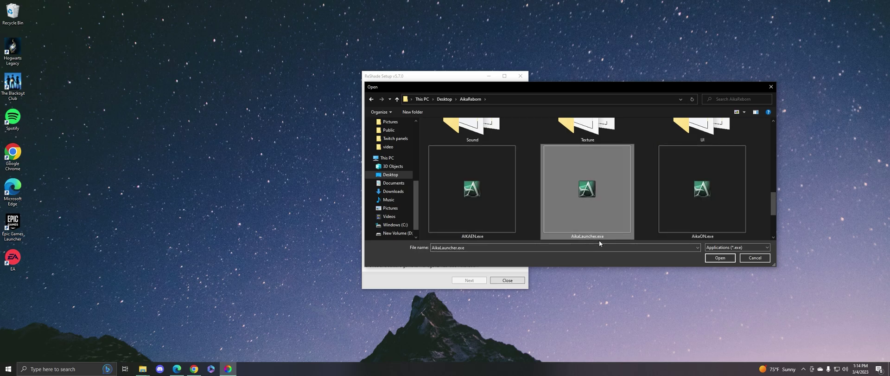
left_click(720, 257)
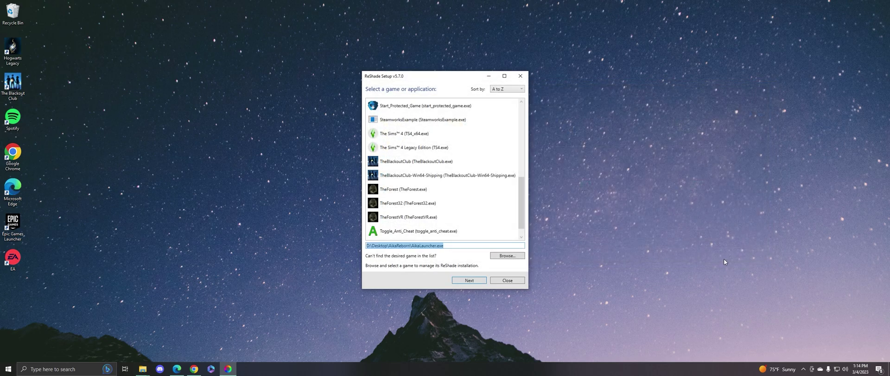
Step: Keep DirectX 9 as the rendering API and continue without a preset file
left_click(464, 280)
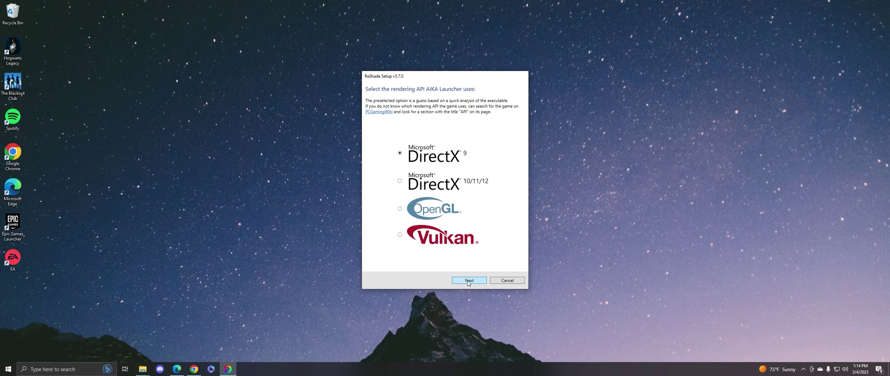
left_click(469, 280)
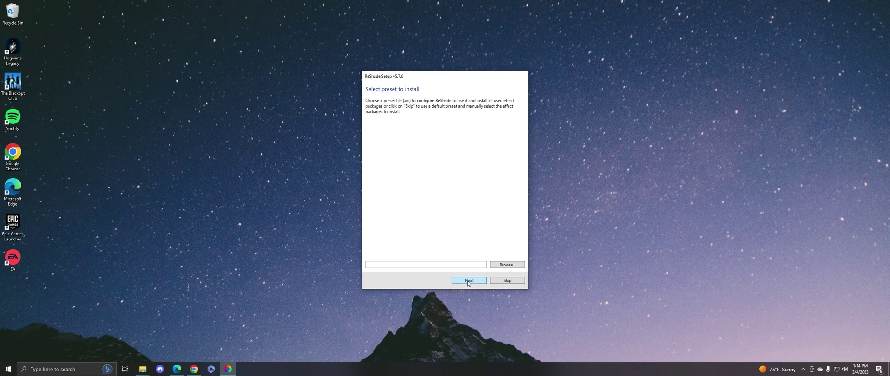
left_click(468, 281)
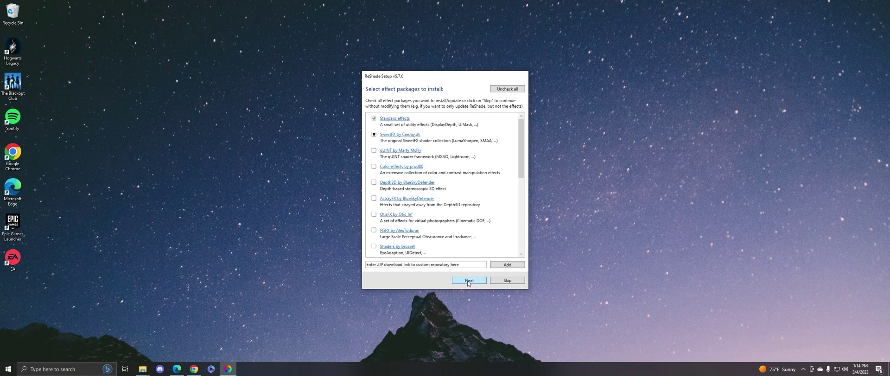
Step: Tick qUINT, prod80 Color effects, Depth3D, AstrayFX, OtisFX, FGFX, brussell, Daodan, fubax and Insane-Shaders
left_click(374, 151)
left_click(374, 167)
left_click(374, 183)
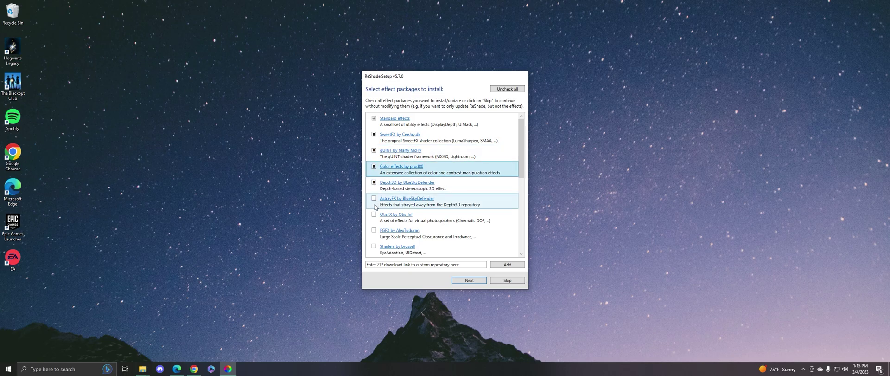
left_click(375, 198)
left_click(374, 214)
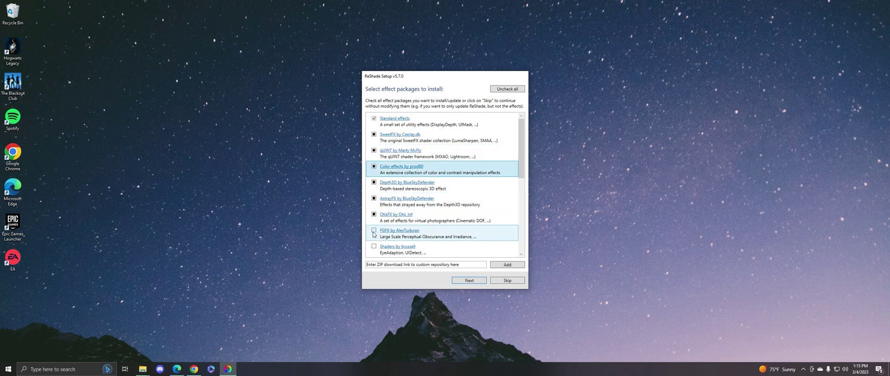
left_click(374, 230)
left_click(374, 246)
scroll(374, 246, "down", 1)
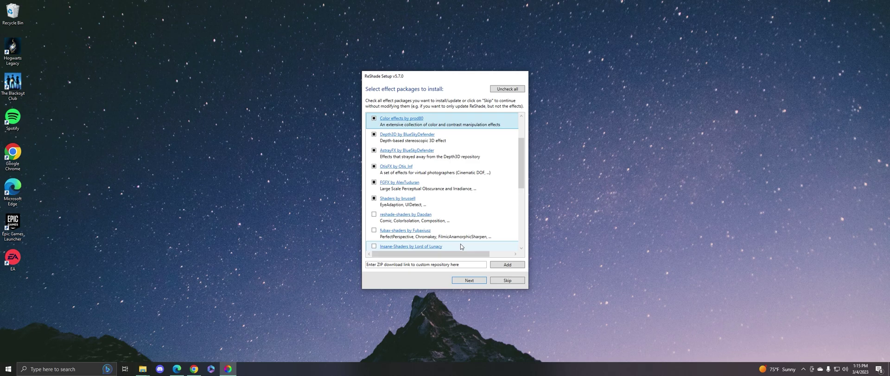
left_click(375, 215)
left_click(374, 231)
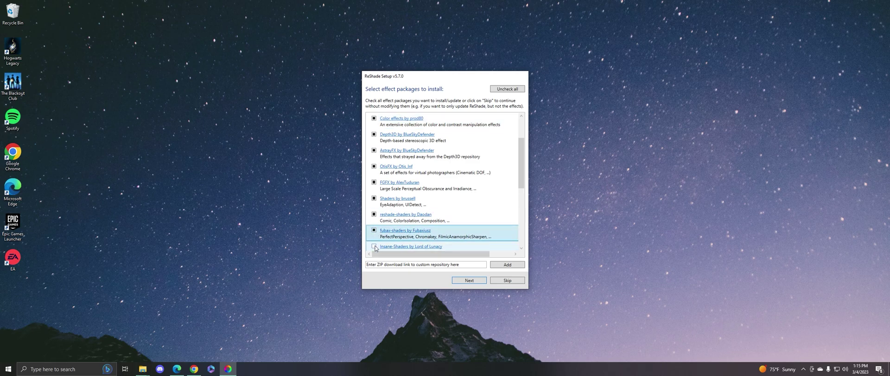
left_click(375, 246)
Step: Tick FXShaders, RSRetroArch, CorgiFX, Warp-FX, CobraFX, VRToolkit, CRT-Royale and Legacy effects, then continue
scroll(376, 248, "down", 1)
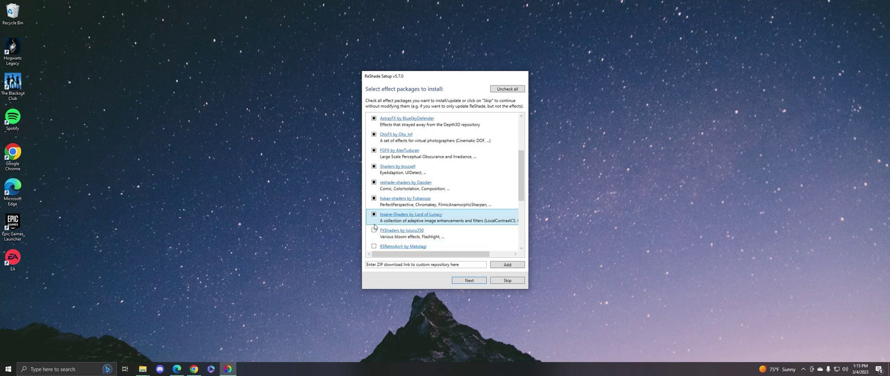
left_click(374, 229)
scroll(375, 230, "down", 1)
left_click(374, 230)
scroll(375, 234, "down", 1)
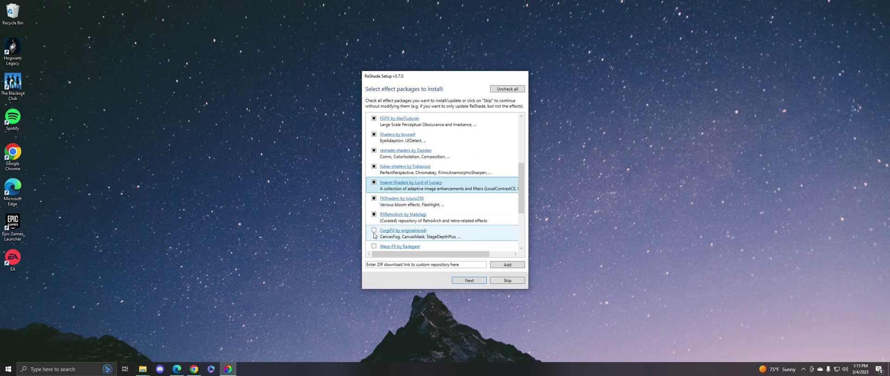
left_click(374, 230)
scroll(374, 232, "down", 2)
left_click(374, 182)
left_click(374, 198)
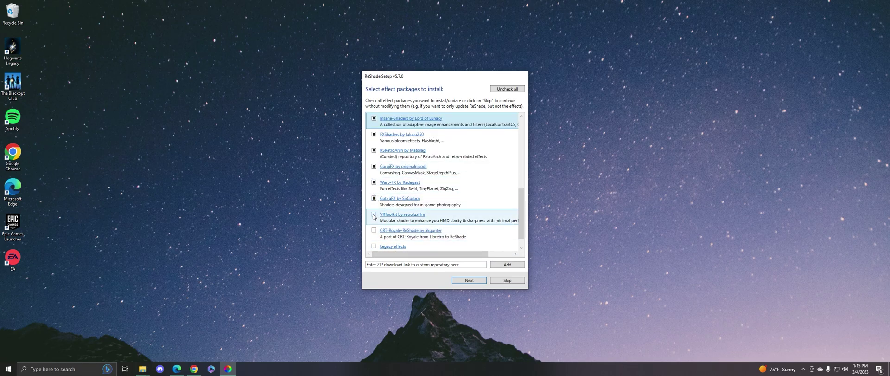
left_click(374, 214)
left_click(374, 230)
left_click(374, 246)
scroll(374, 246, "down", 1)
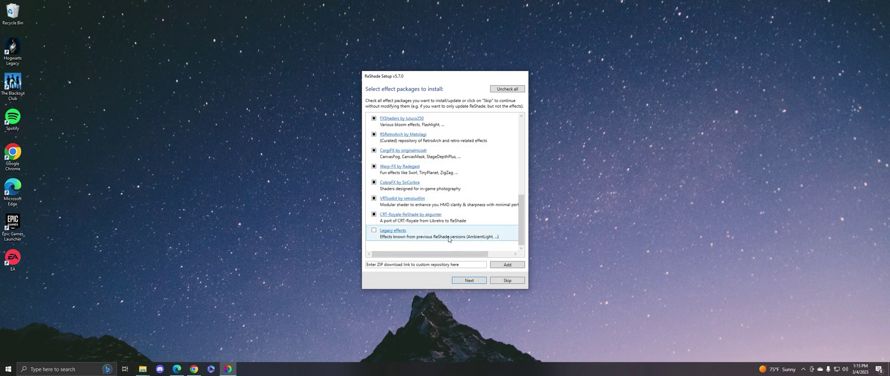
left_click(462, 281)
Step: Accept all files for SweetFX, Color effects, Depth3D, OtisFX, brussell and fubax-shaders packages
left_click(463, 282)
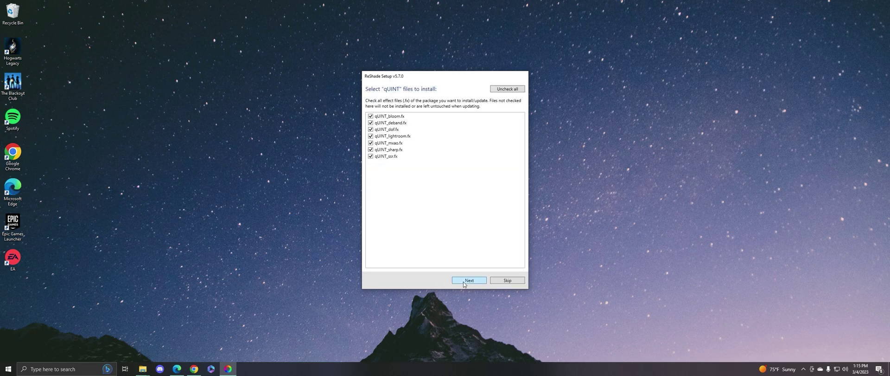
left_click(463, 282)
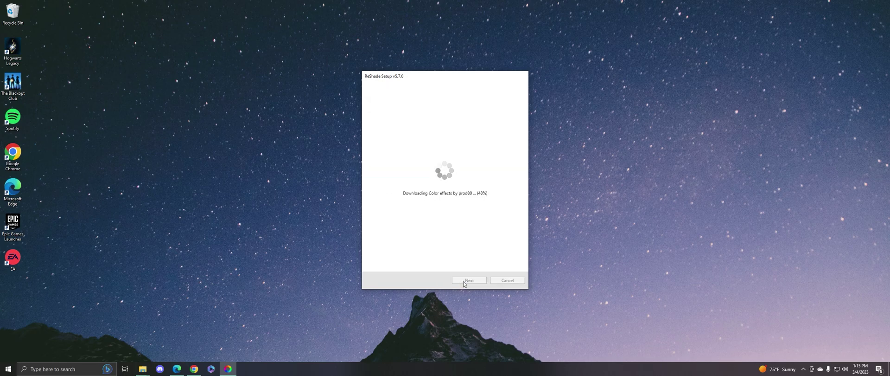
left_click(458, 282)
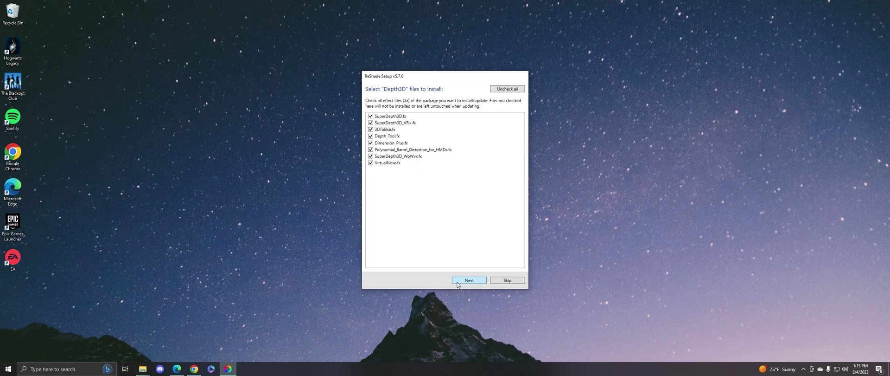
left_click(457, 284)
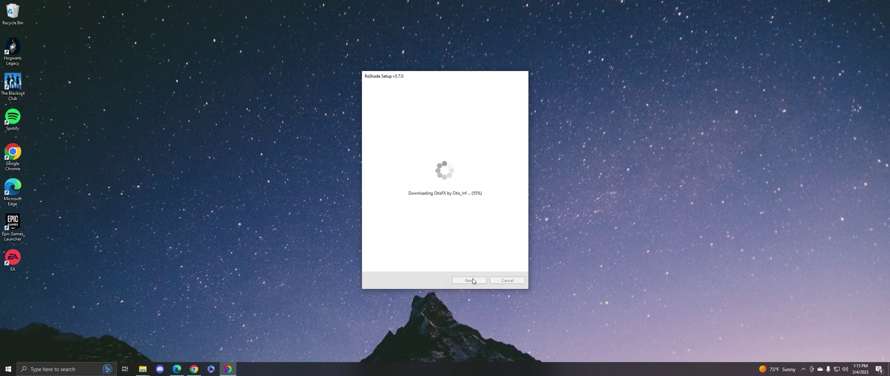
left_click(468, 280)
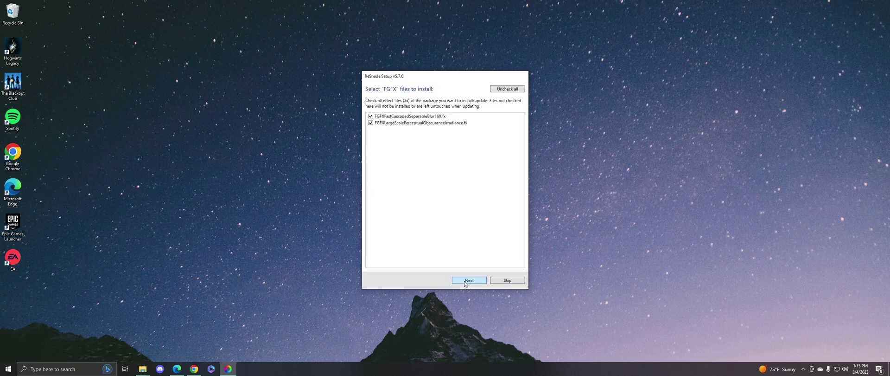
left_click(464, 282)
left_click(464, 282)
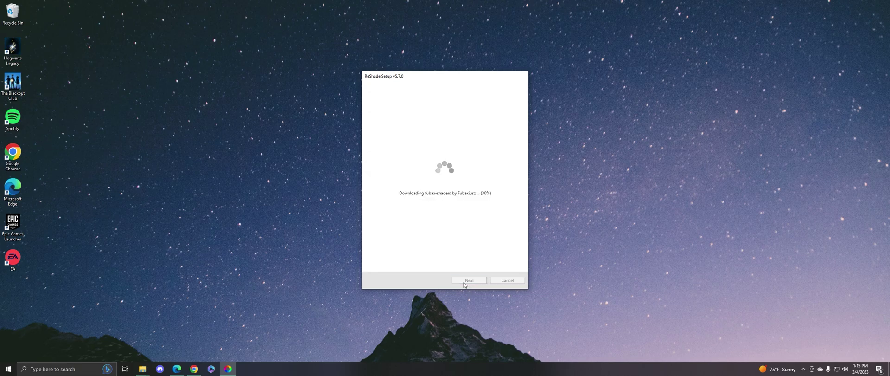
left_click(464, 280)
left_click(463, 280)
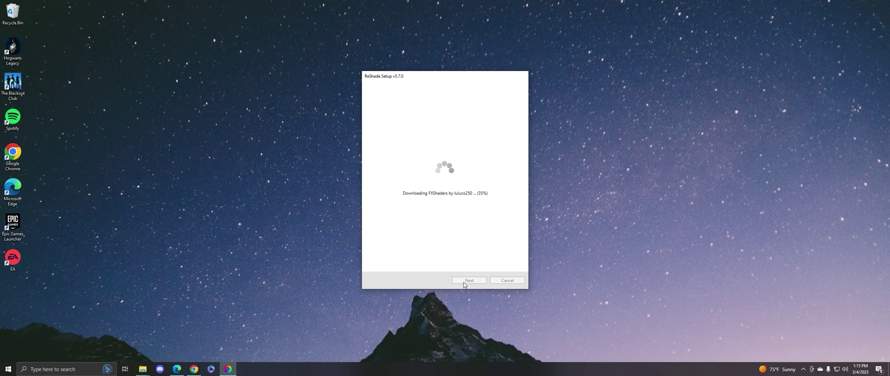
Step: Install FXShaders, CorgiFX, CobraFX, CRT-Royale and Legacy effects files, then close the finished setup
left_click(464, 282)
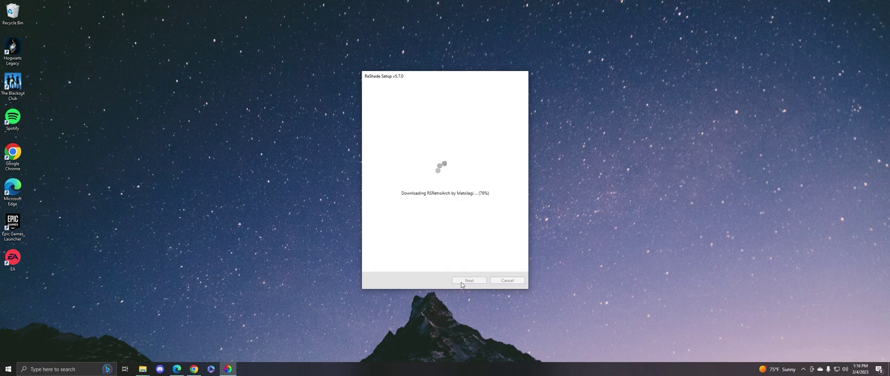
left_click(462, 281)
left_click(462, 282)
left_click(461, 282)
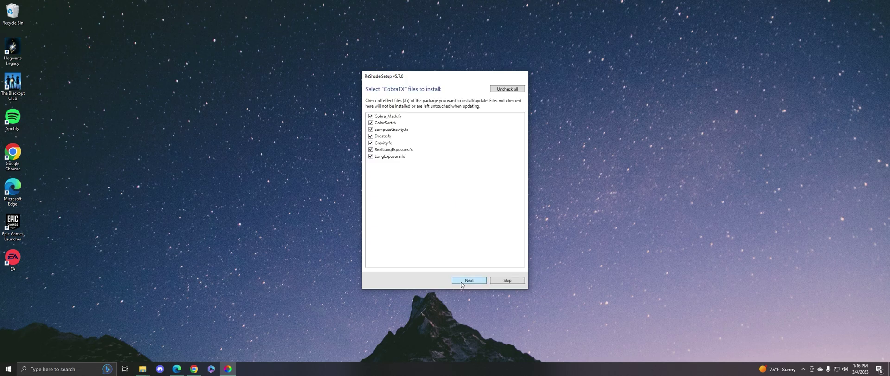
left_click(464, 280)
left_click(463, 280)
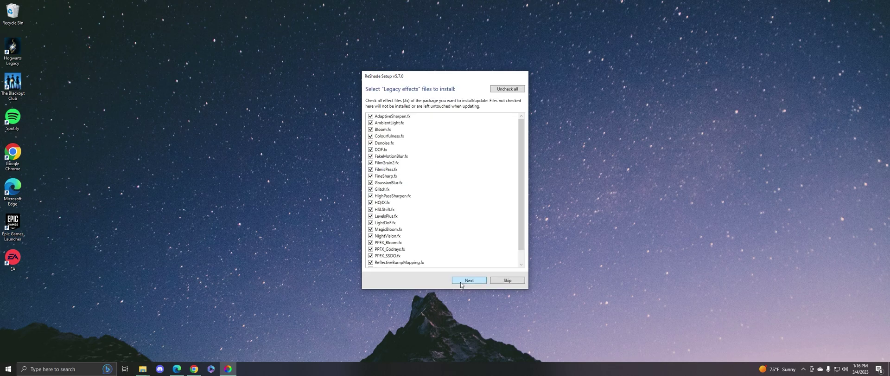
left_click(461, 280)
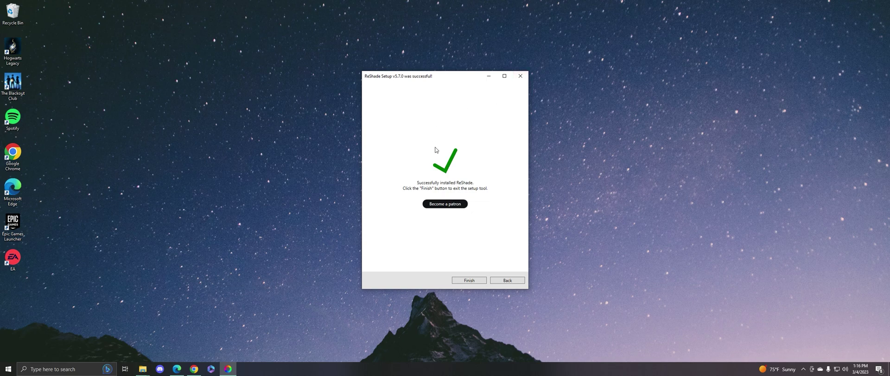
left_click(465, 281)
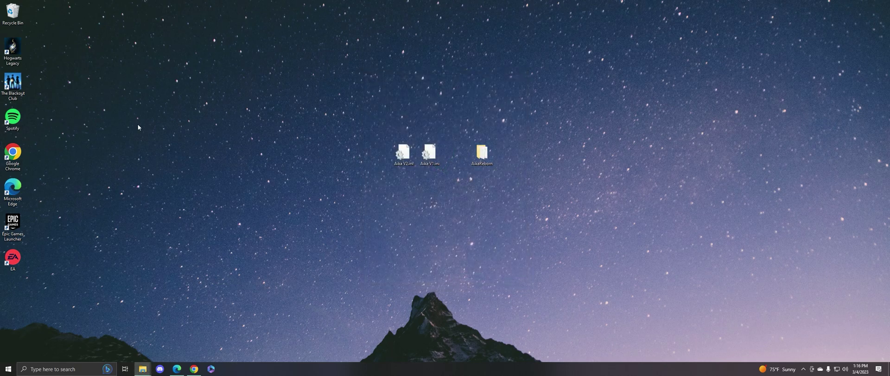
Step: Restore the AikaReborn Explorer window and move it to the upper right of the desktop
left_click(142, 368)
left_click_drag(544, 30, 726, 42)
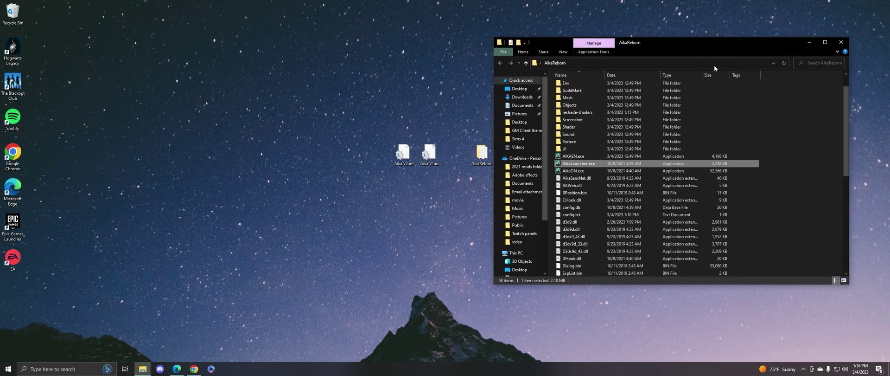
scroll(695, 195, "down", 9)
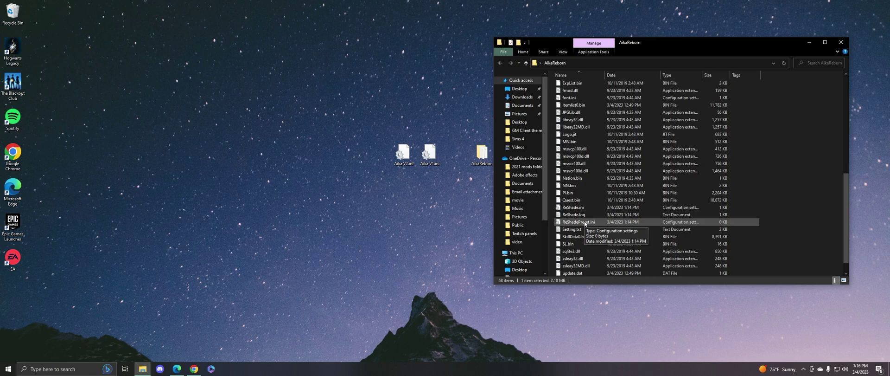
scroll(635, 162, "up", 9)
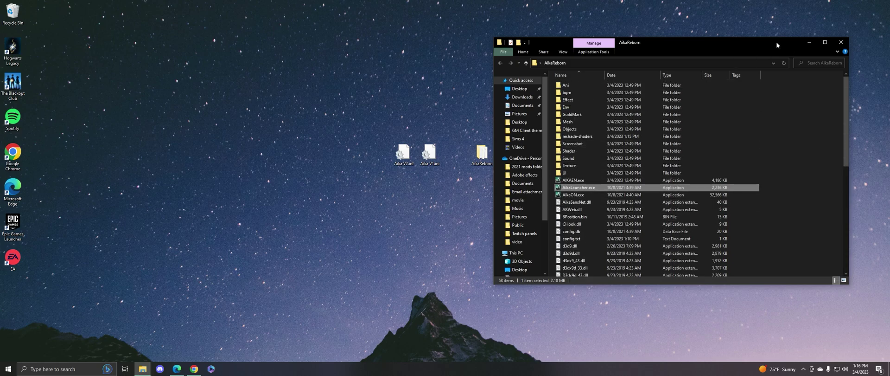
left_click_drag(776, 42, 795, 19)
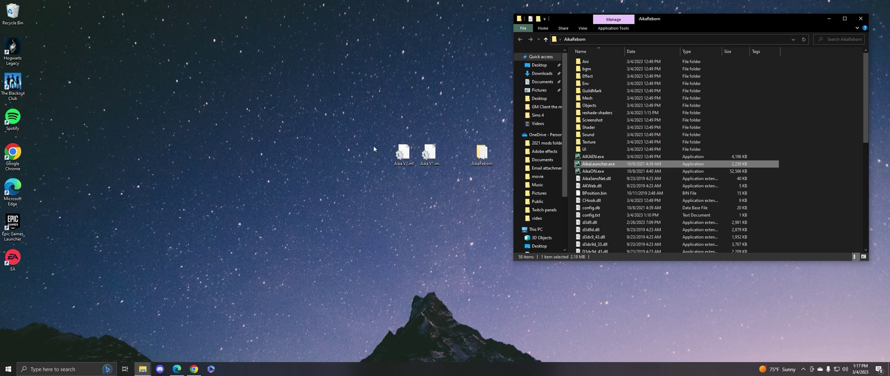
Step: Drag Aika V1.ini and Aika V2.ini from the desktop into the AikaReborn folder window
left_click_drag(364, 128, 822, 227)
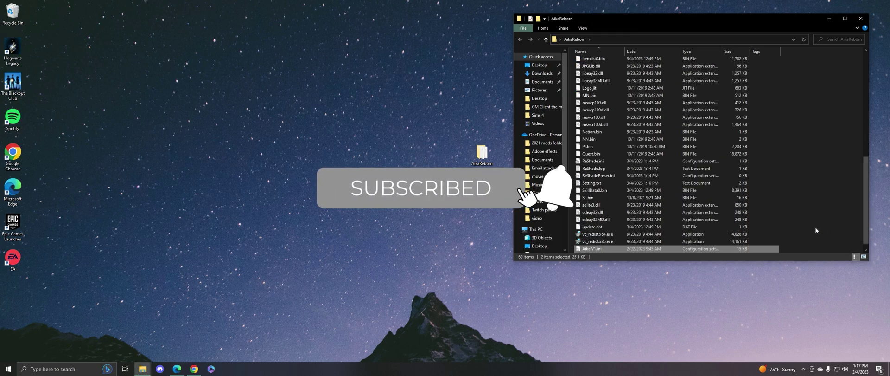
scroll(815, 226, "up", 9)
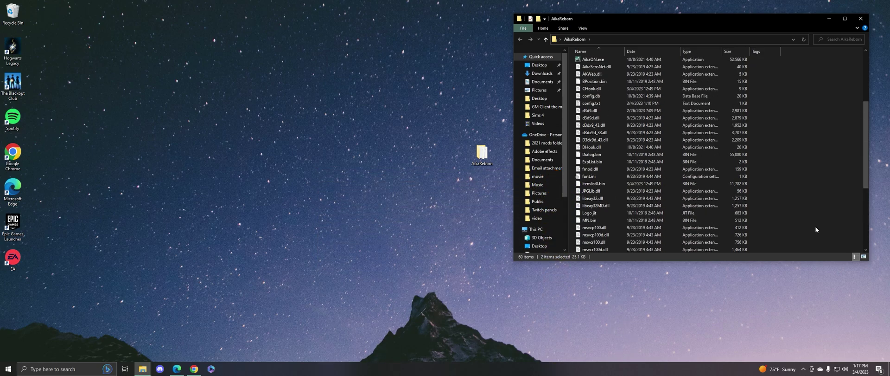
scroll(815, 226, "up", 2)
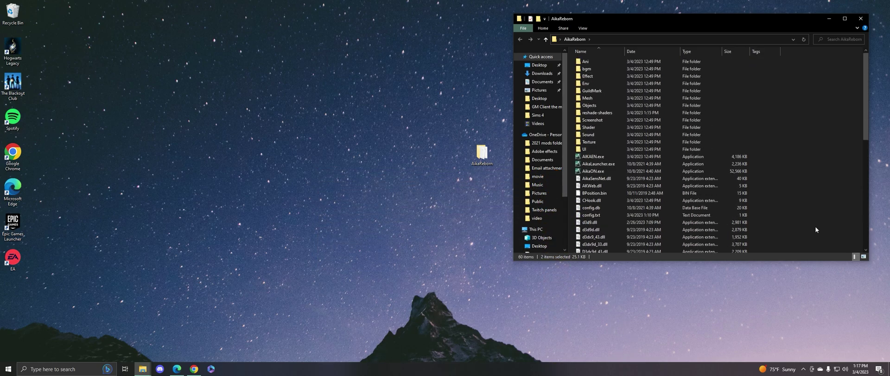
Step: Run AikaLauncher.exe, click START and grant administrator rights to load the game
left_click(613, 163)
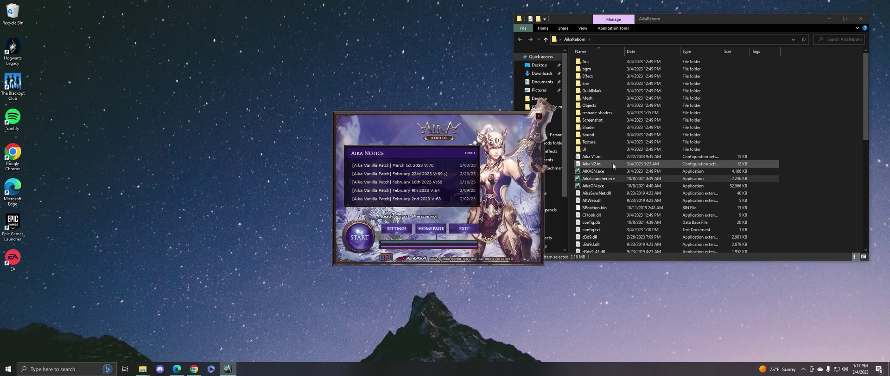
left_click(354, 238)
left_click(392, 233)
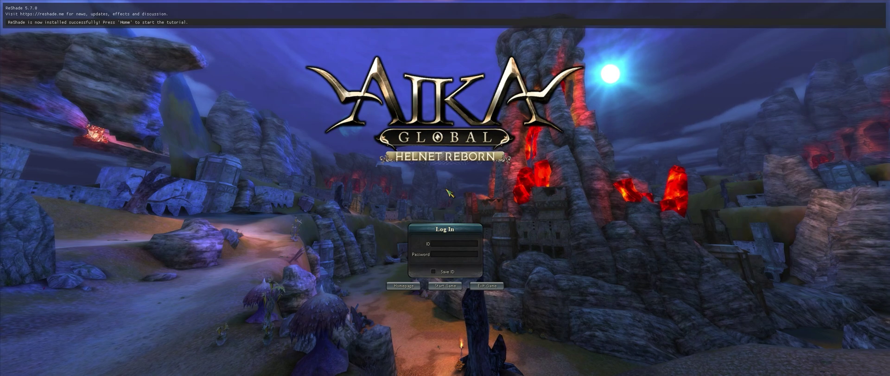
Step: Bring up the ReShade overlay over the login screen and skip the tutorial
key("Home")
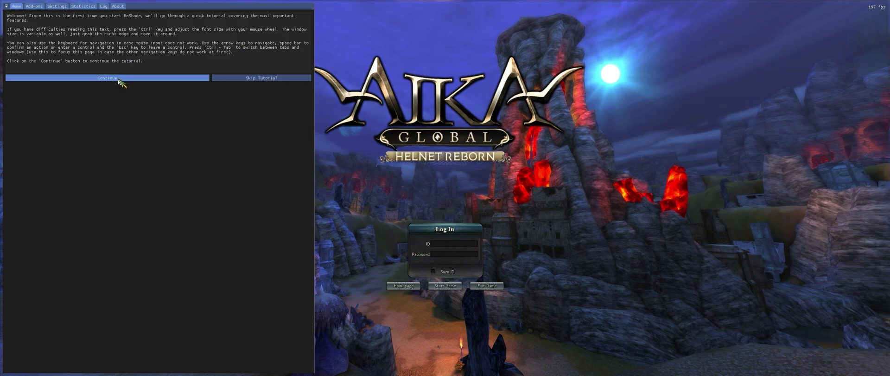
left_click(268, 78)
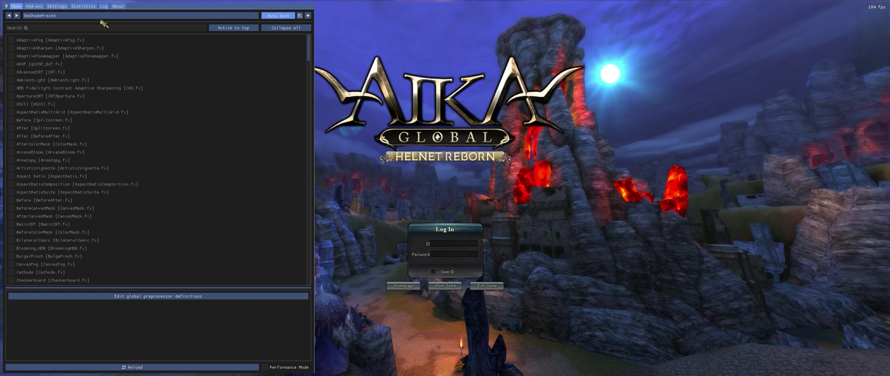
Step: Load the Aika V1.ini preset from the preset file chooser
left_click(152, 17)
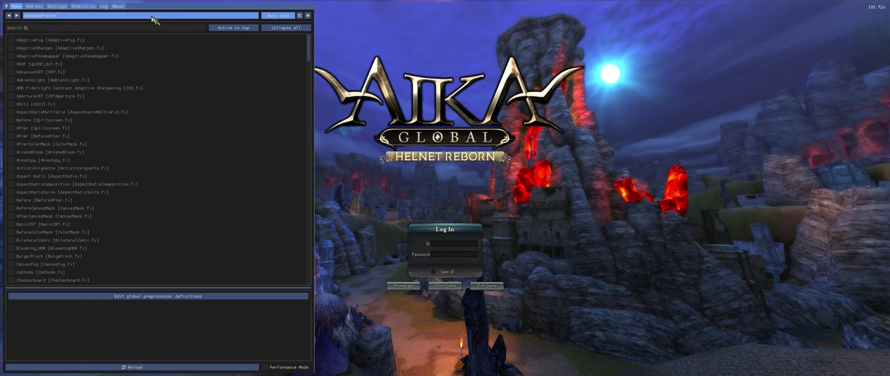
scroll(109, 57, "down", 3)
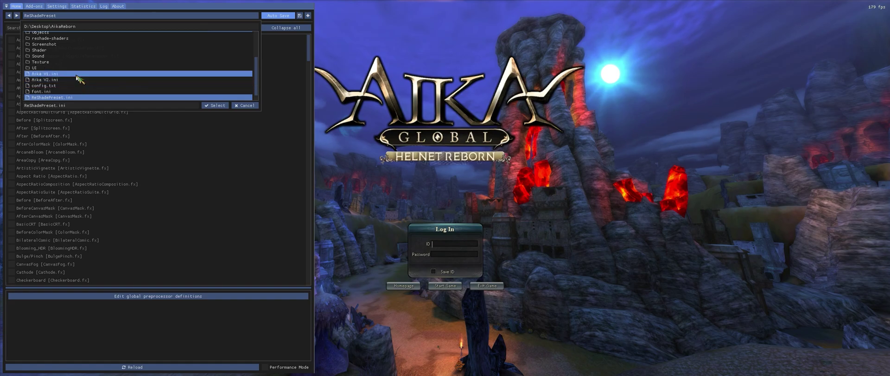
left_click(76, 73)
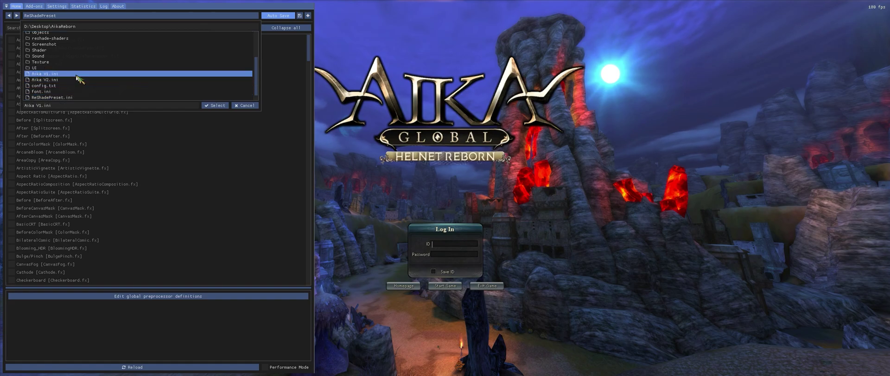
left_click(214, 106)
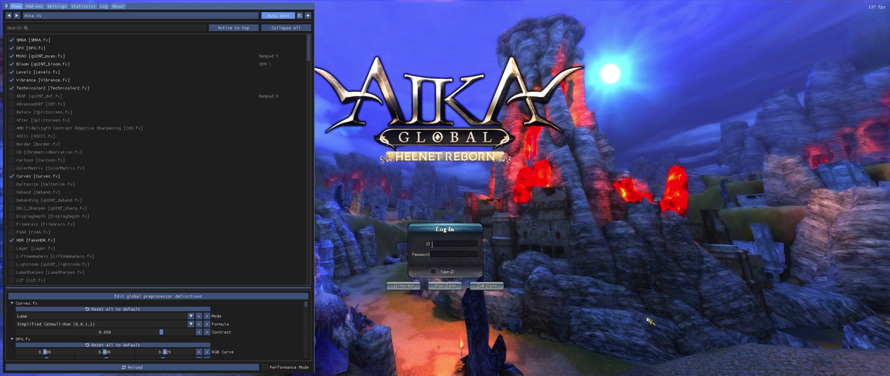
Step: Switch the active preset to Aika V2.ini and hide the overlay
left_click(119, 15)
scroll(116, 77, "down", 3)
left_click(115, 80)
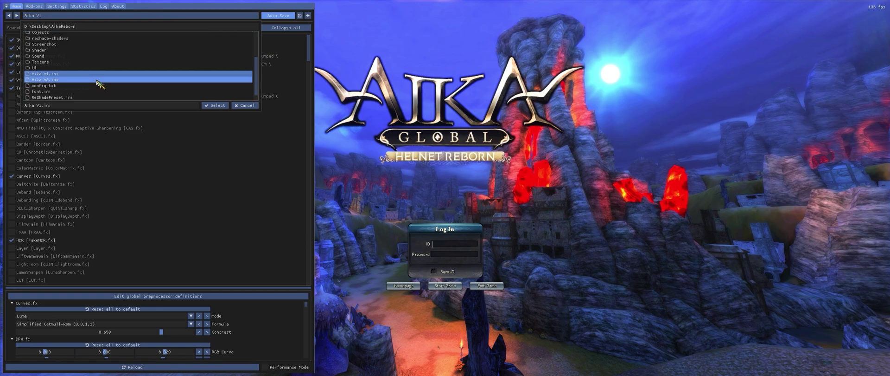
left_click(219, 106)
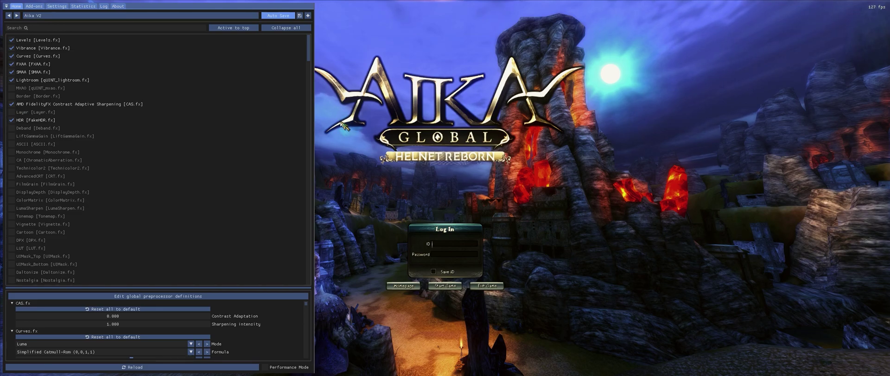
key("Home")
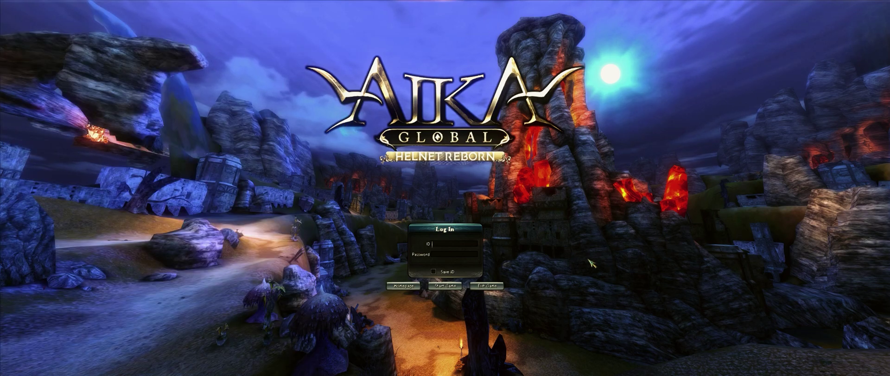
Step: In ReShade Settings, set the effect toggle key to Numpad 0, then close the overlay
key("Home")
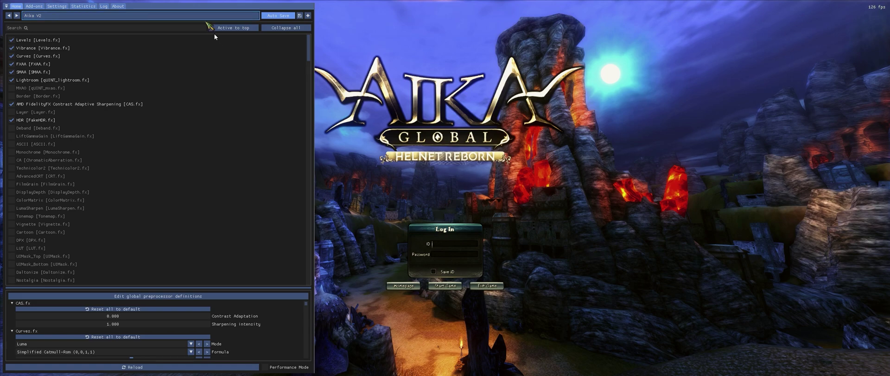
left_click(65, 7)
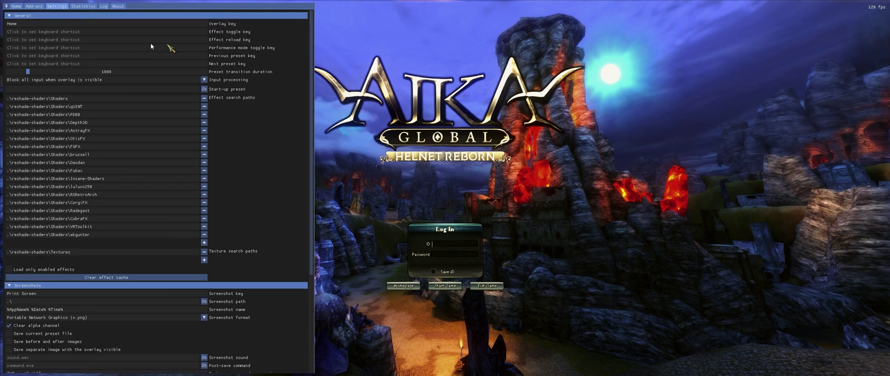
left_click(201, 31)
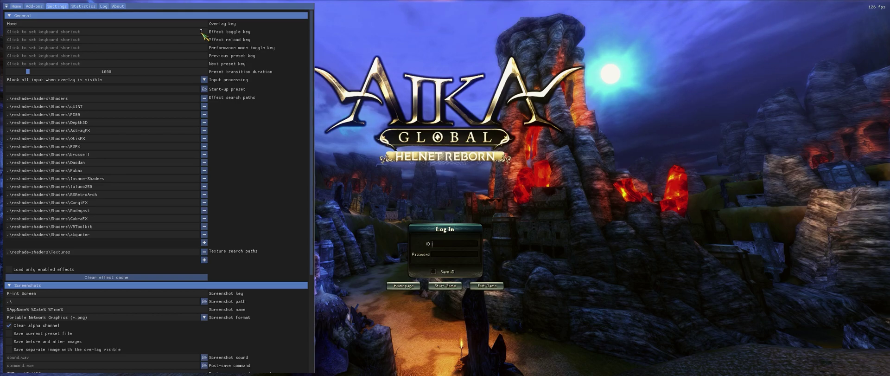
key("KP_0")
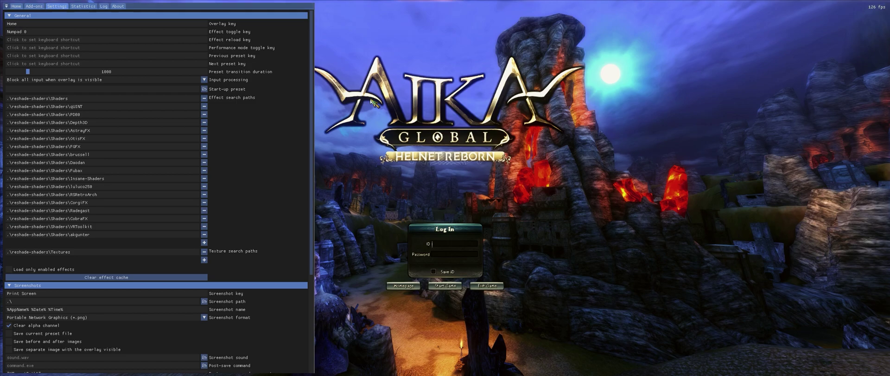
key("Home")
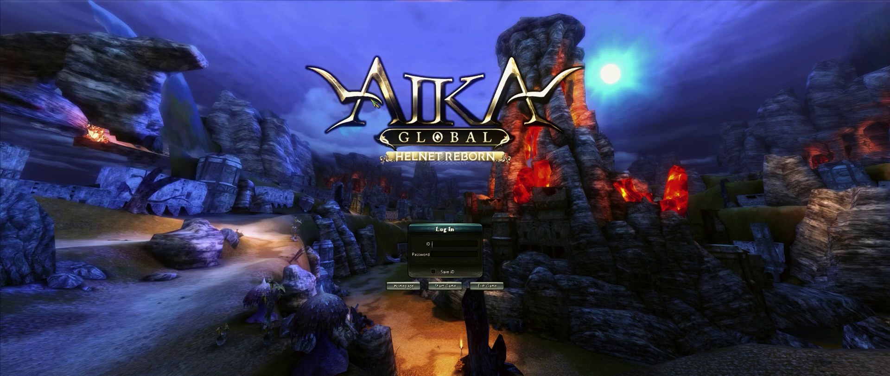
Step: Enter the account ID into the login screen's ID field
type("0000")
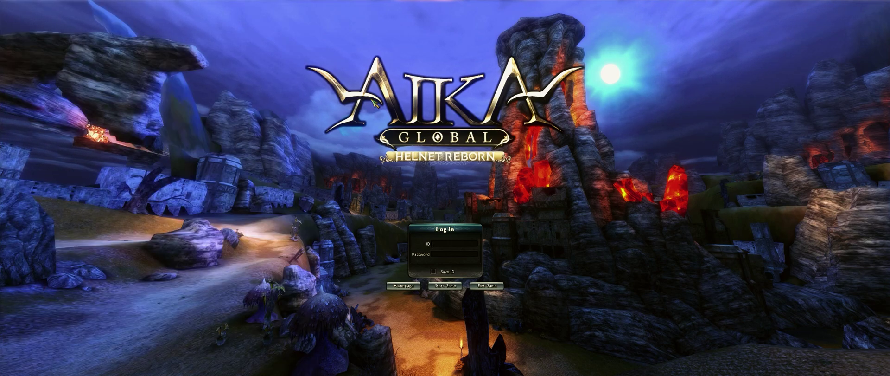
type("00")
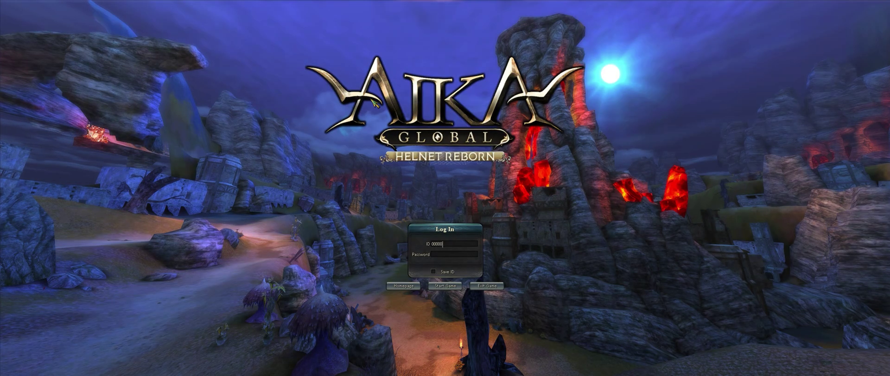
type("000")
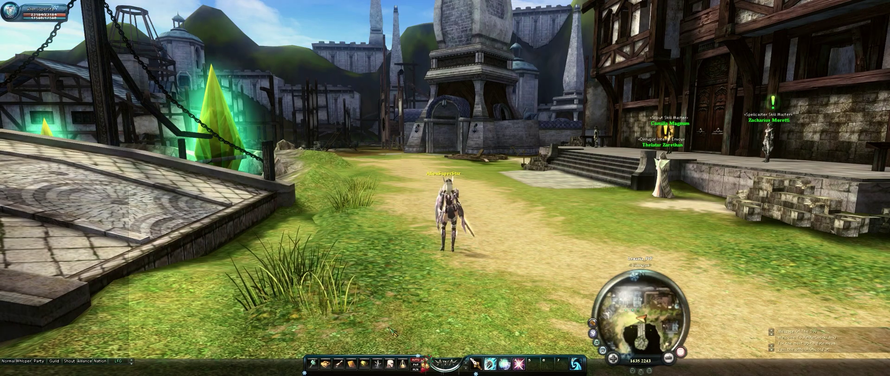
Step: Run the character through town, over the stone platform and across the grass to the fountain plaza
key("a")
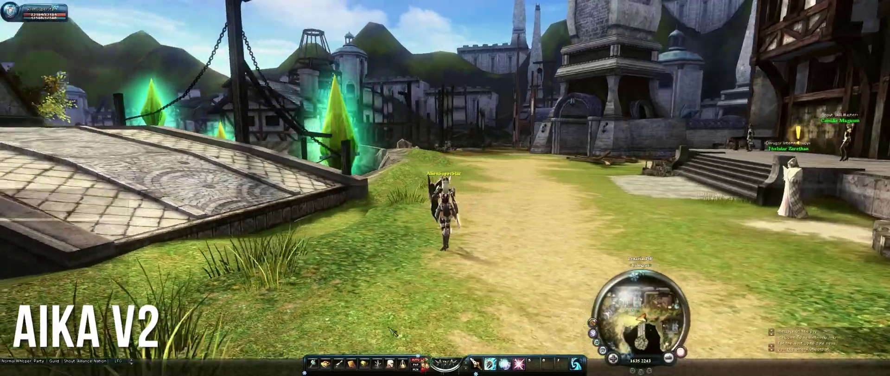
key("d")
key("w")
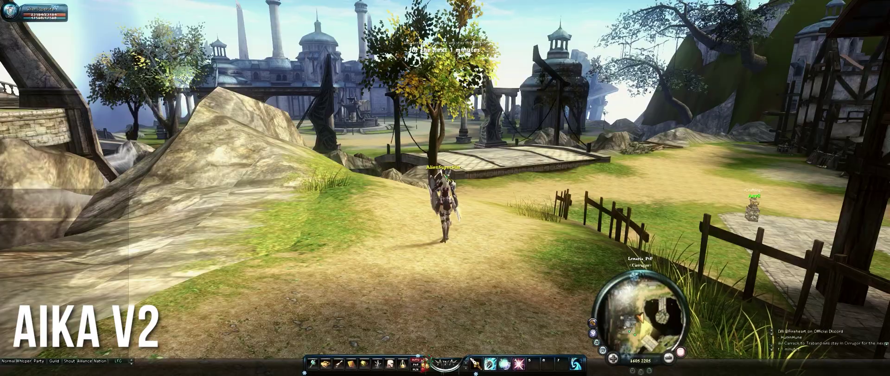
key("w")
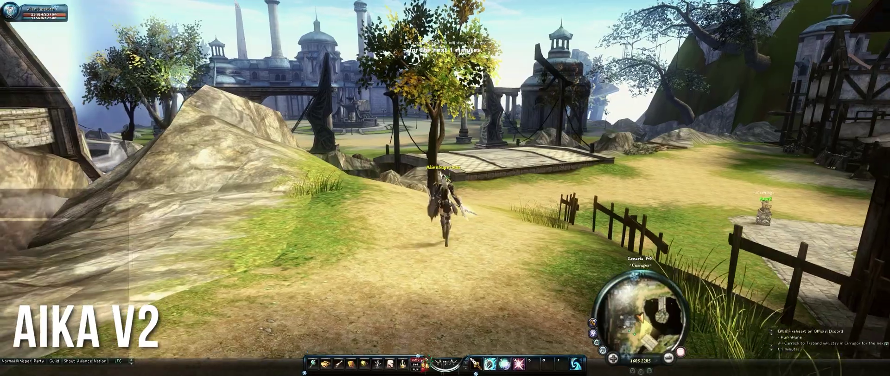
key("w")
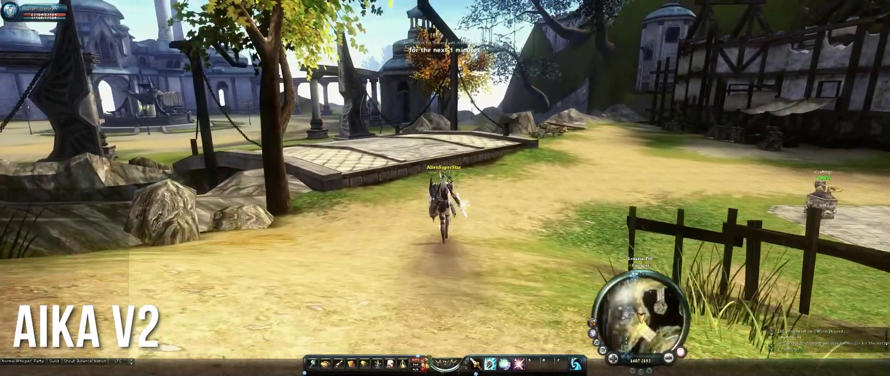
key("w")
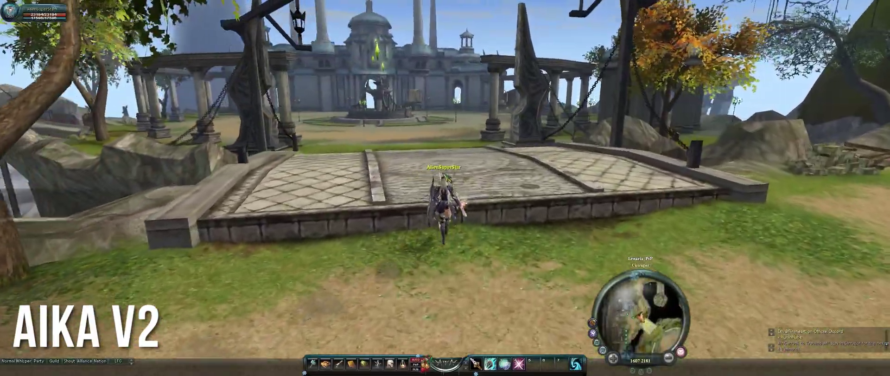
key("w")
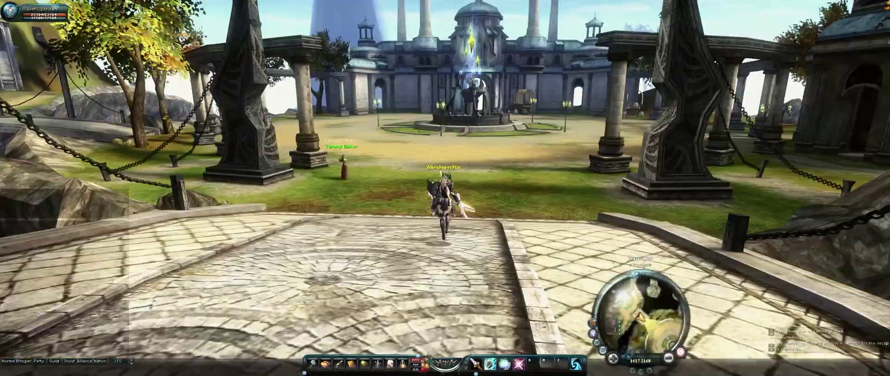
key("w")
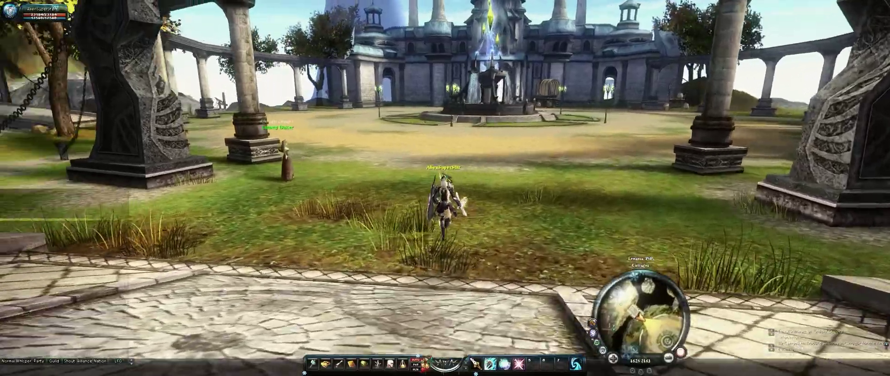
key("w")
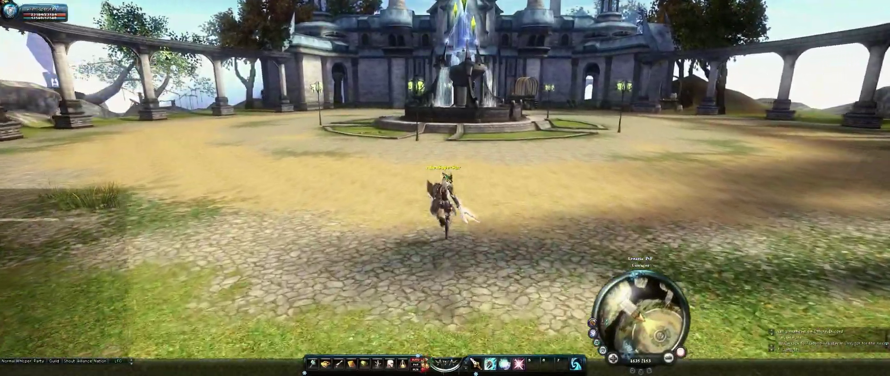